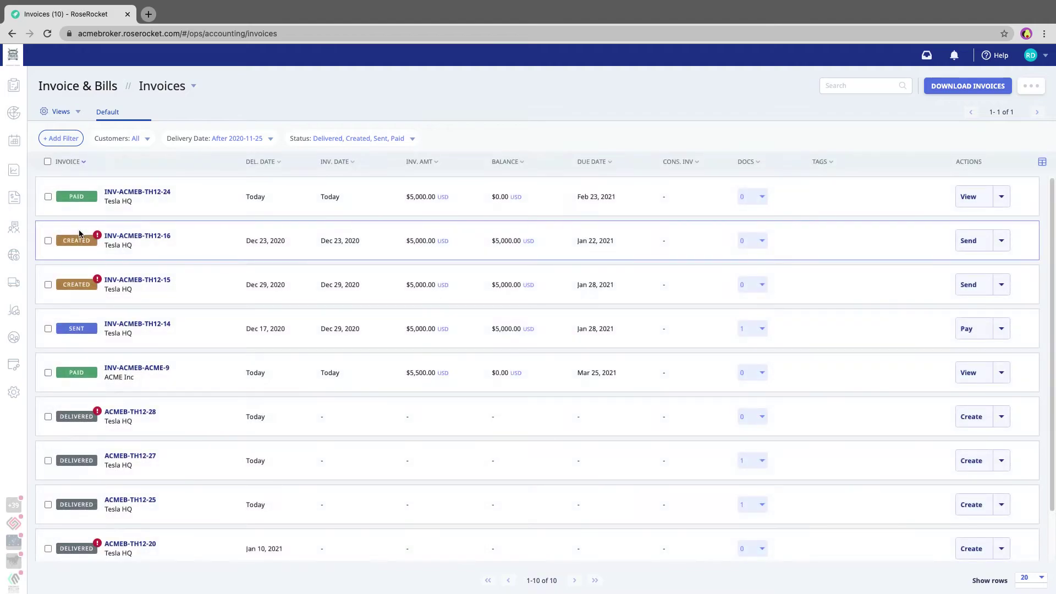
Filter the invoice list to Delivered status only by unchecking Created, Sent and Paid.
scroll(248, 259, down, 1)
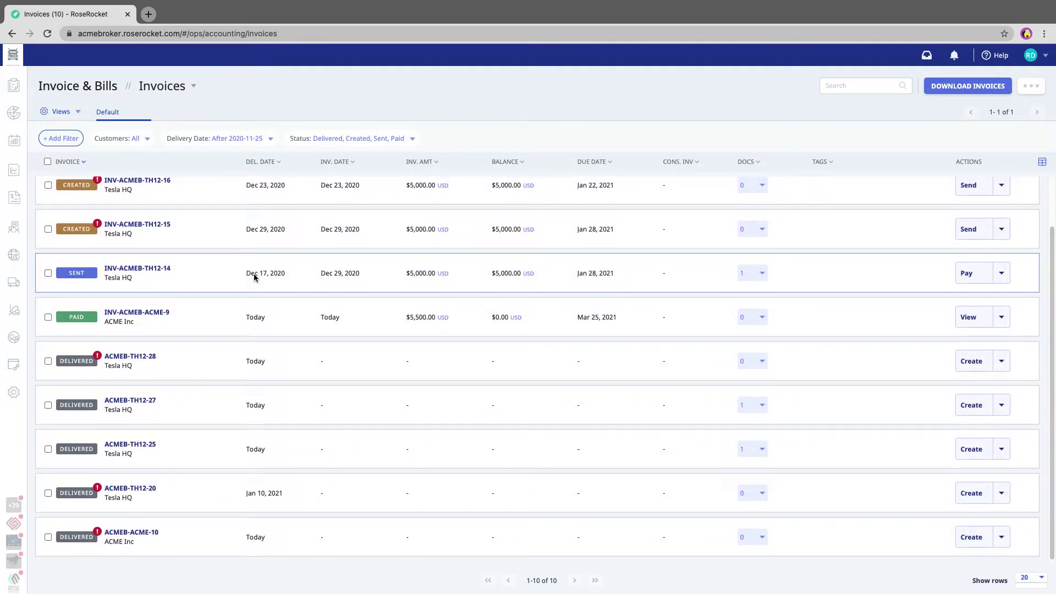
scroll(254, 276, up, 1)
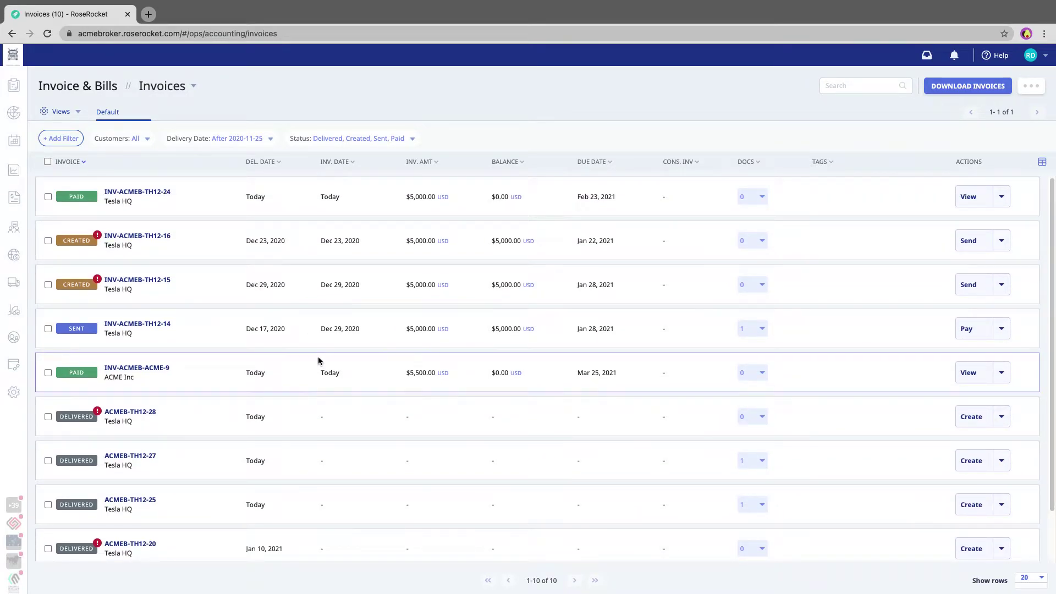
scroll(318, 361, down, 1)
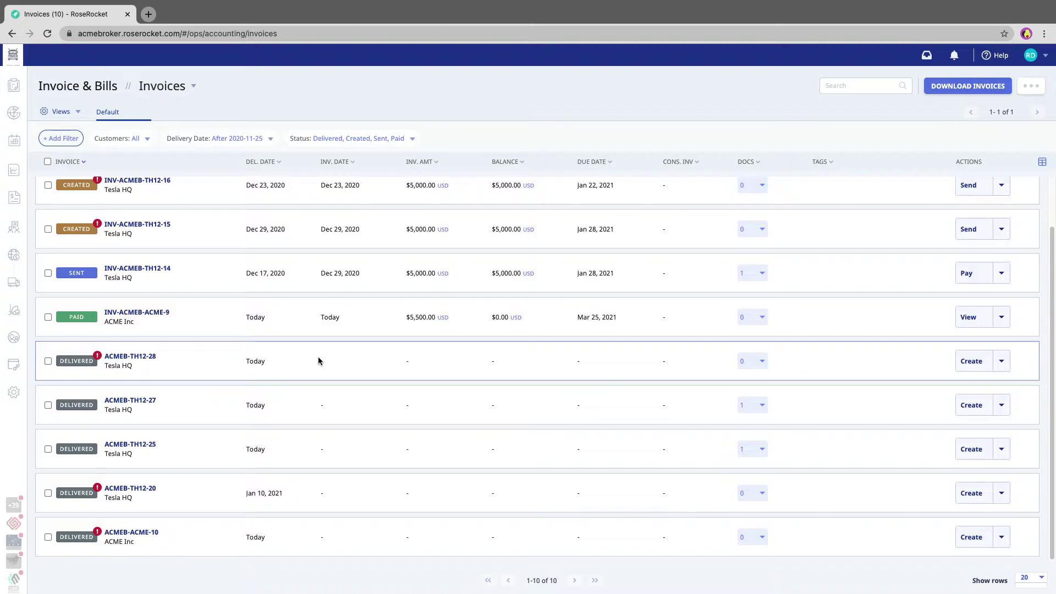
scroll(318, 361, up, 1)
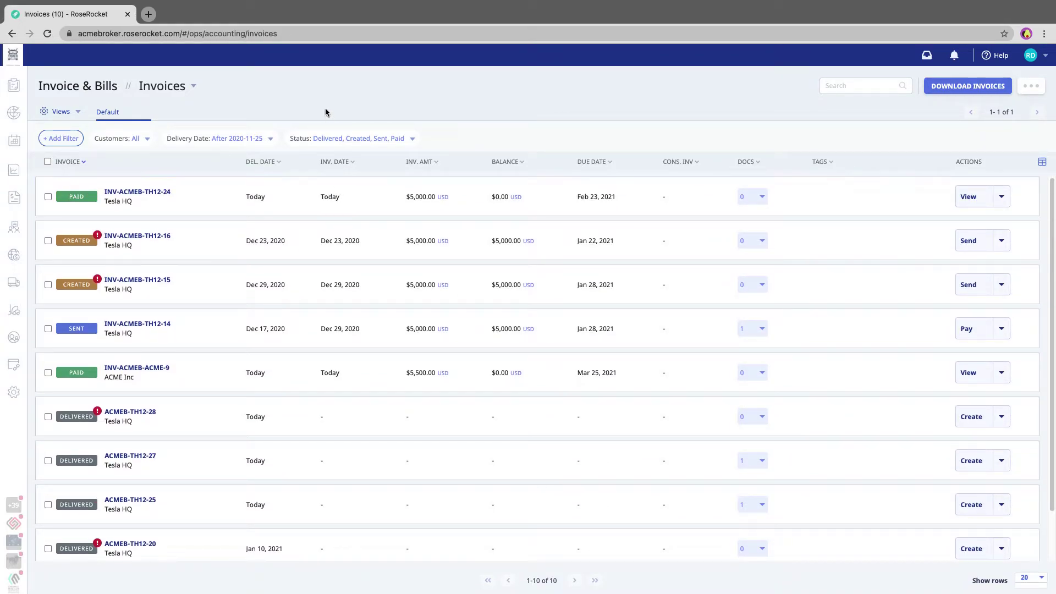
click(327, 140)
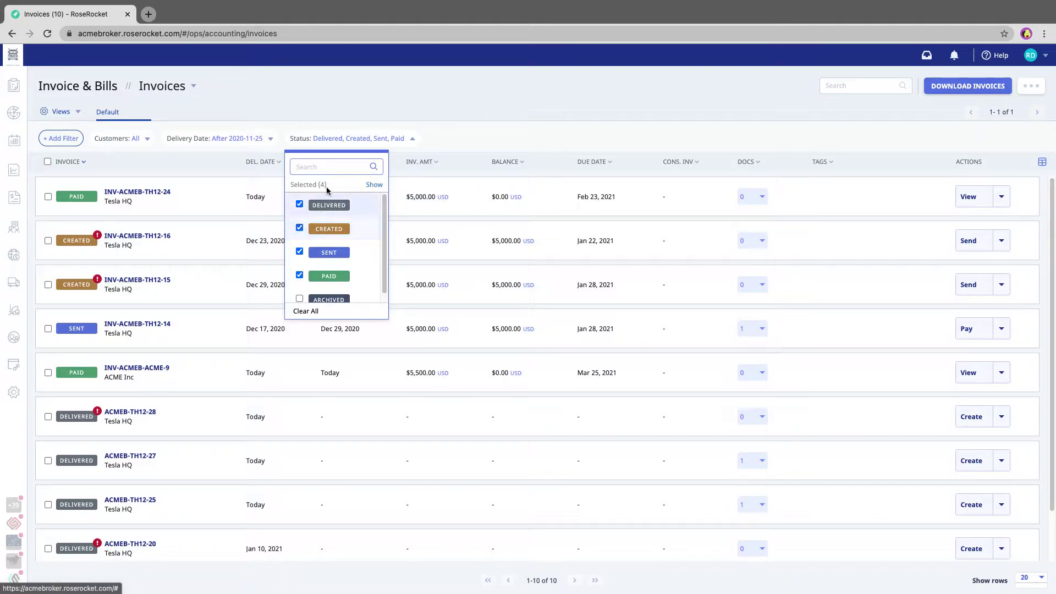
click(300, 228)
click(300, 252)
click(299, 275)
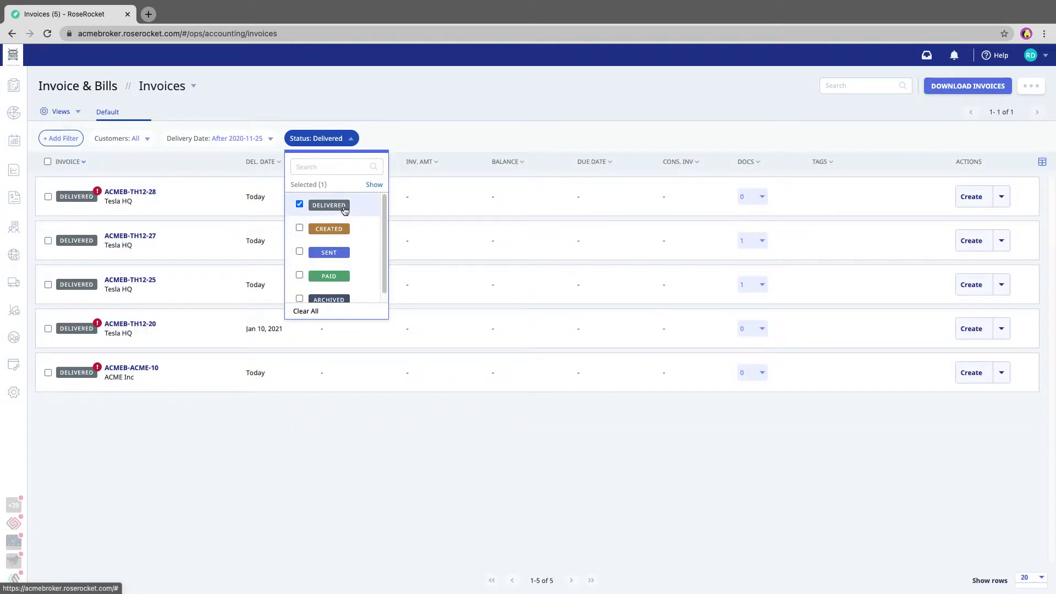
click(446, 119)
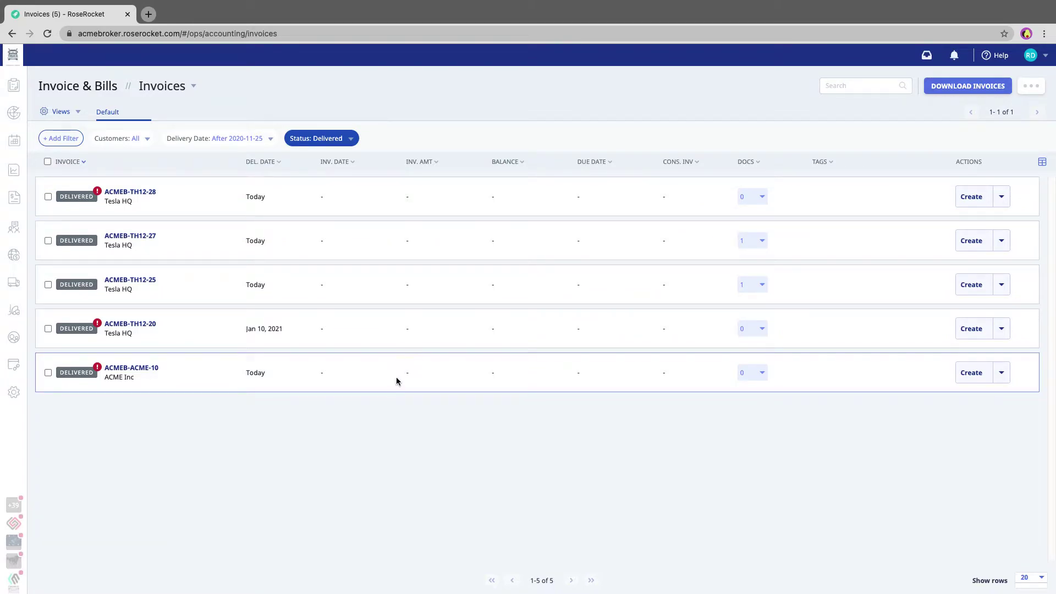
click(77, 111)
Save the five Delivered-only invoices as a new view named 'Delivered'.
click(71, 137)
click(486, 318)
text(Delivered)
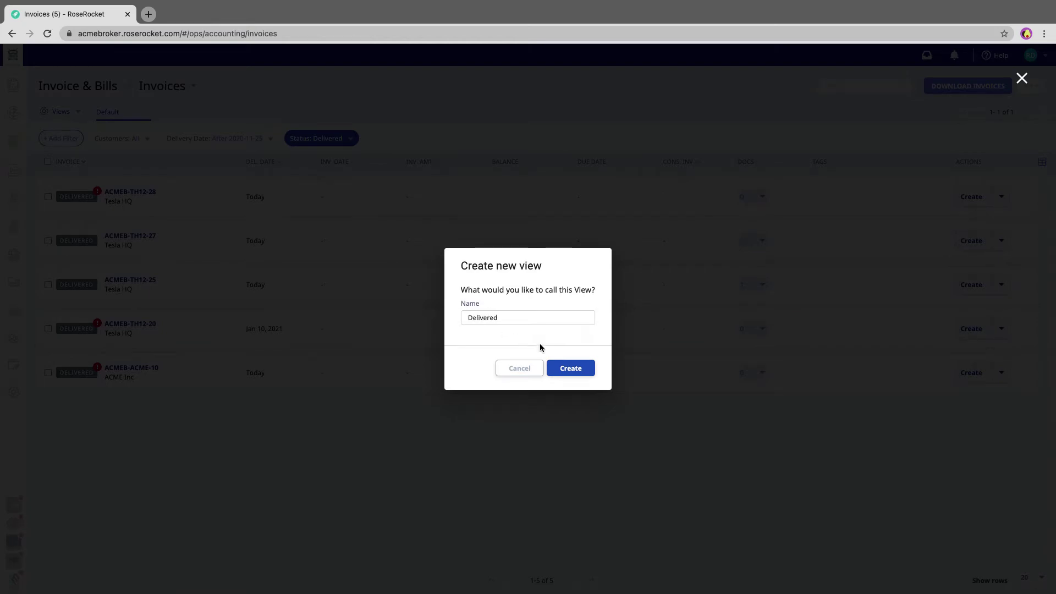
click(570, 368)
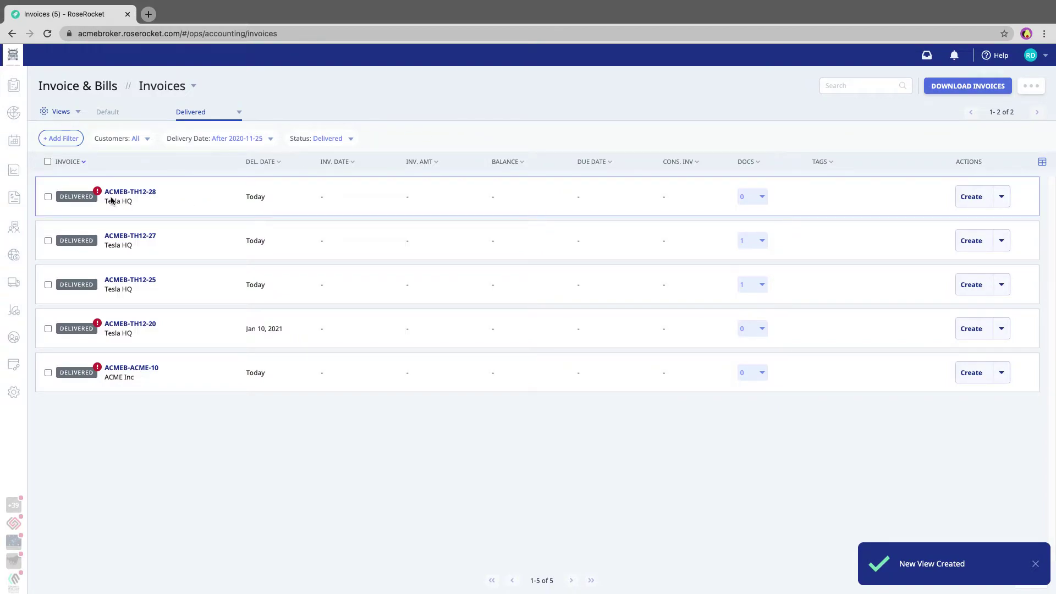
mouse_move(99, 193)
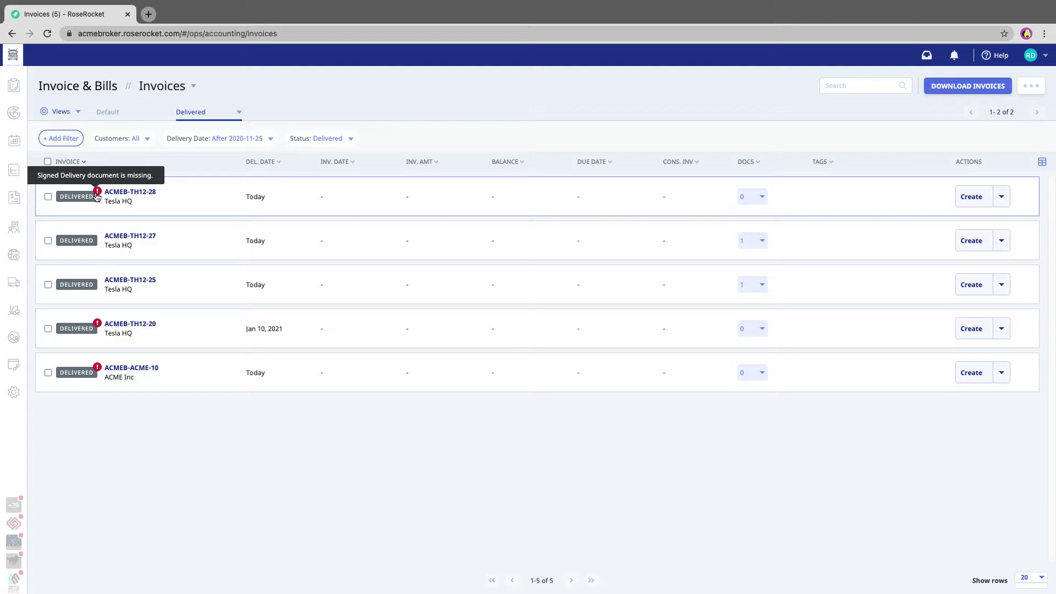
Add an Includes Documents filter set to Signed Delivery, leaving two invoices.
click(62, 139)
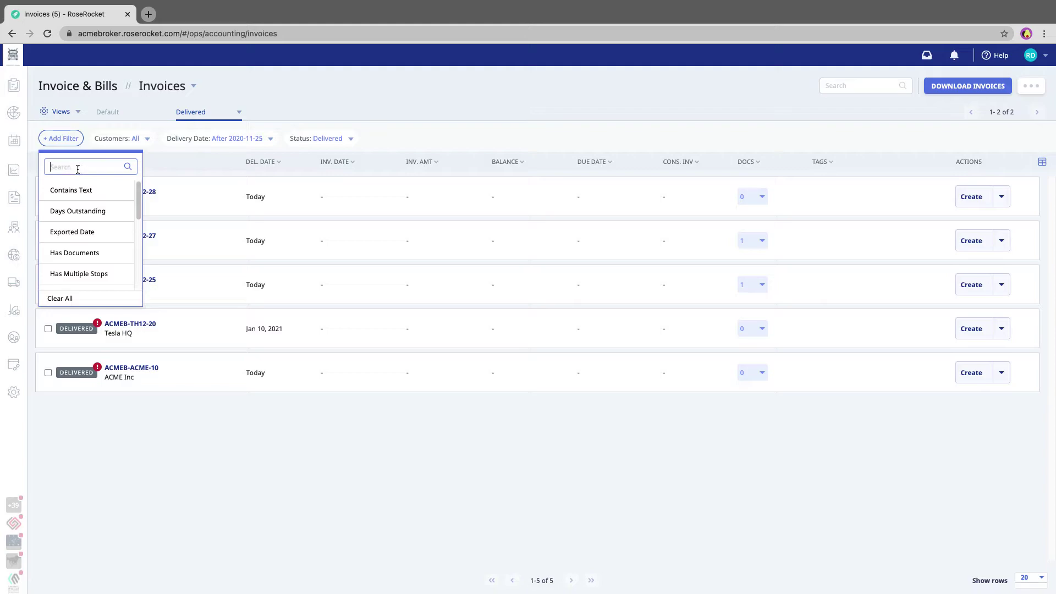
text(document)
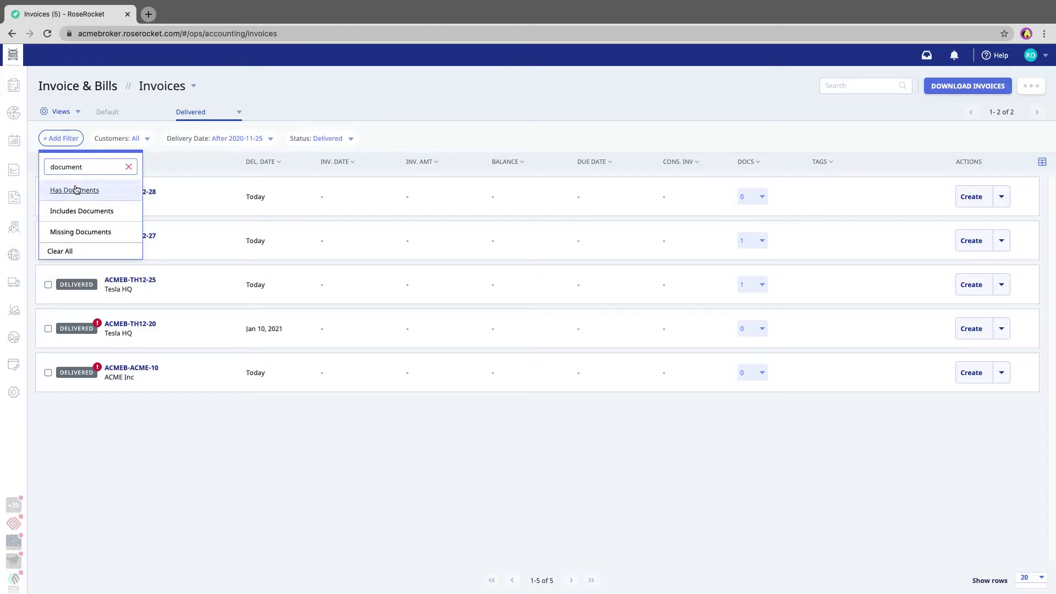
click(70, 214)
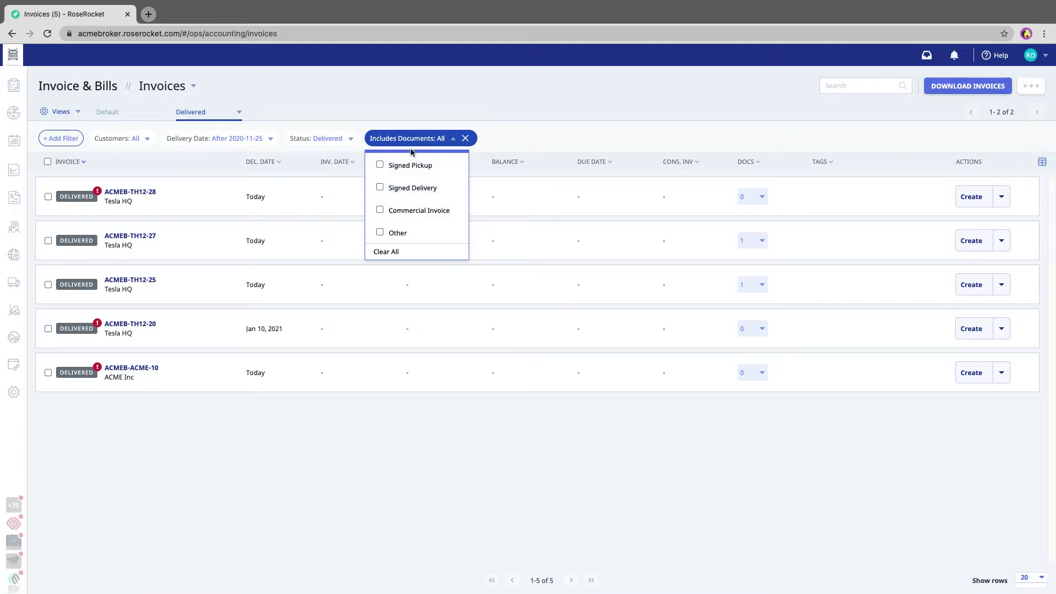
click(387, 190)
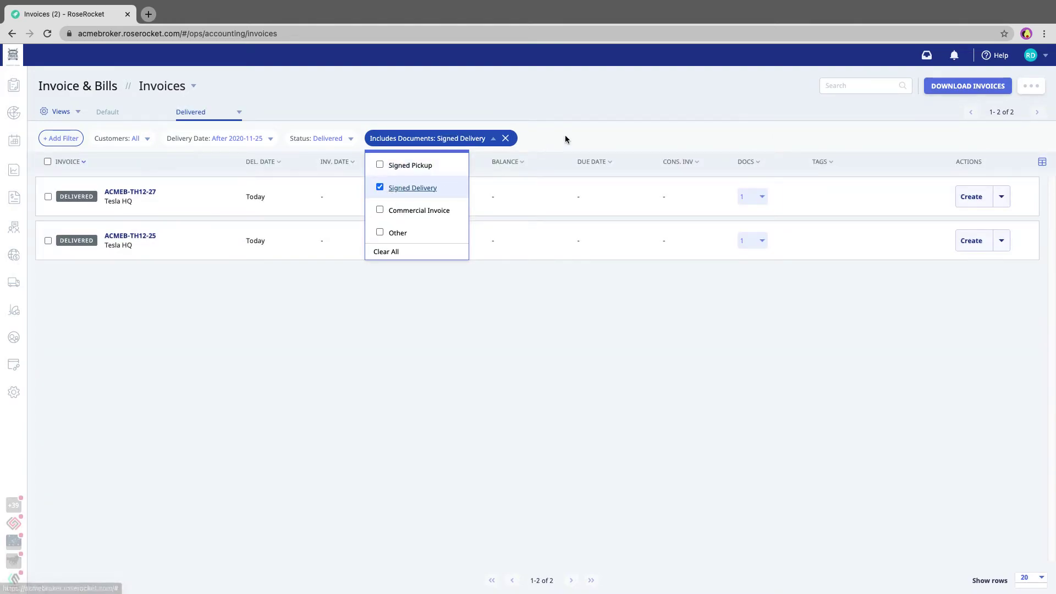
click(563, 137)
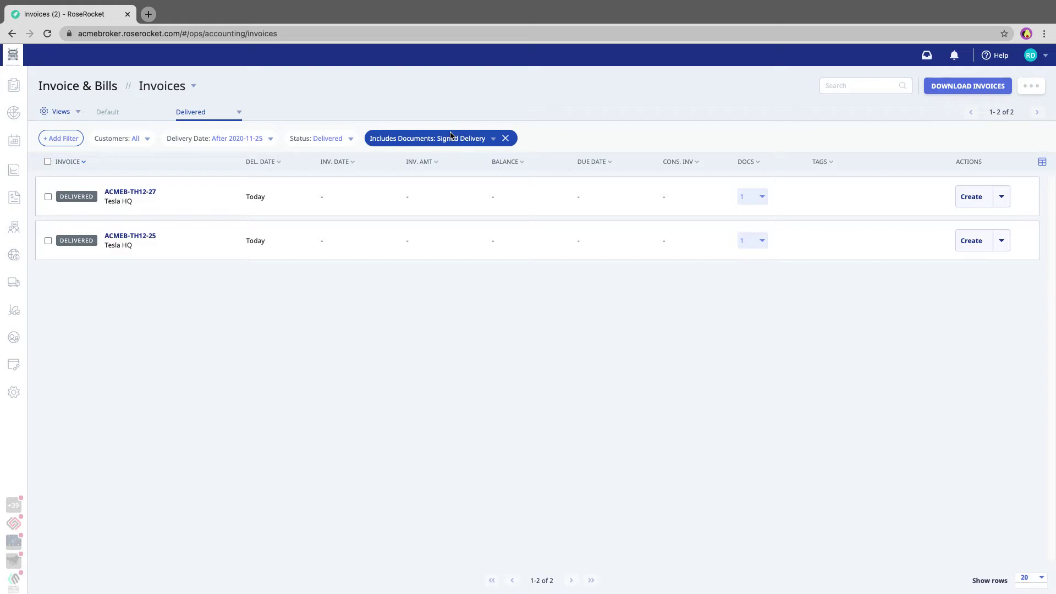
Update the Delivered view with the Signed Delivery document filter and save it.
click(239, 113)
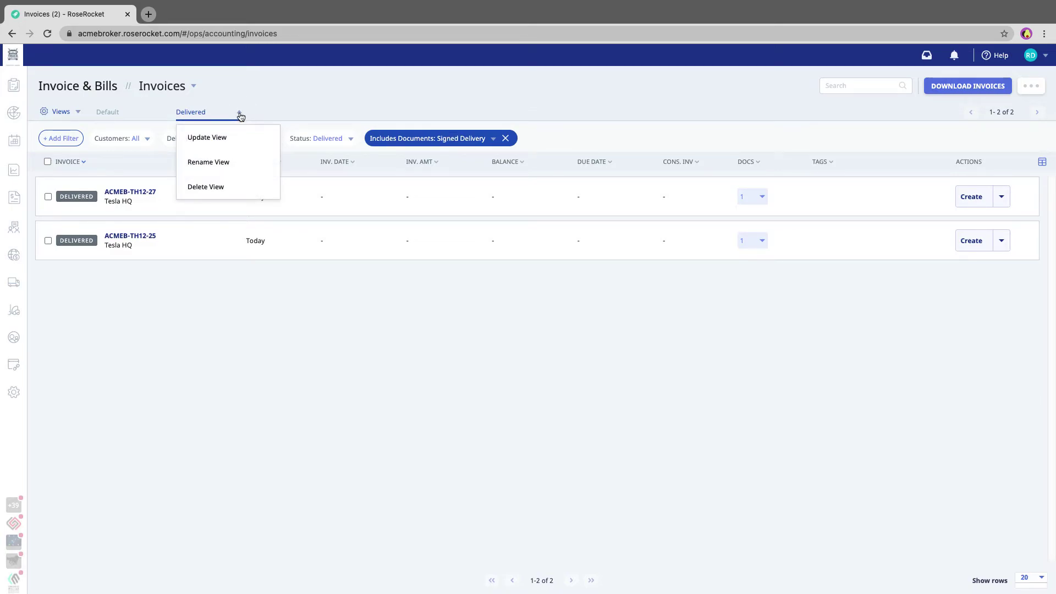
click(225, 141)
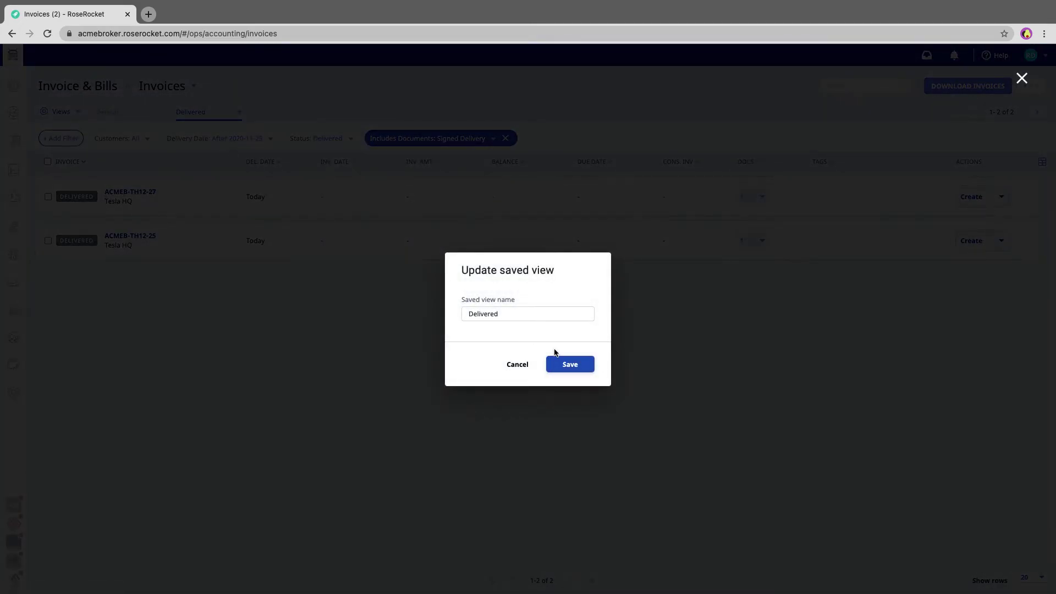
click(581, 372)
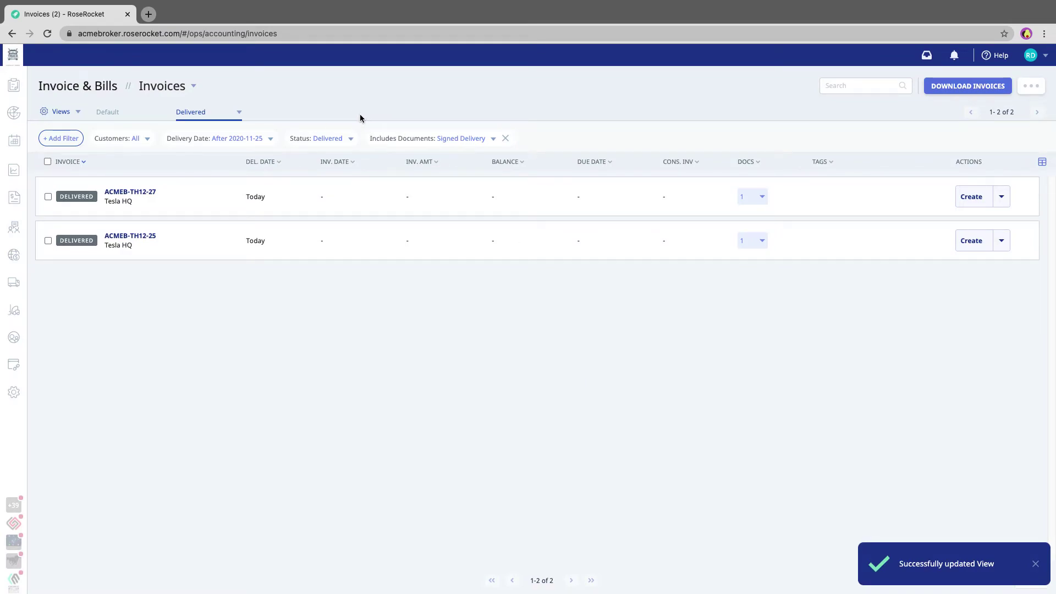
click(72, 112)
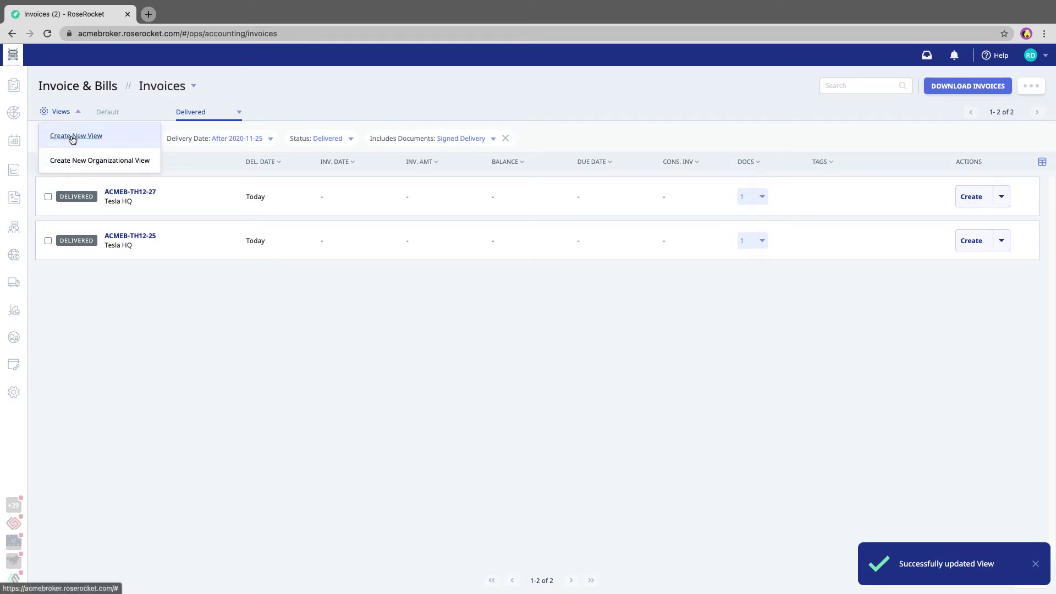
Create a new view named 'Del + POD' holding the two signed-delivery invoices.
click(72, 139)
click(492, 318)
text(Del)
text( + POD)
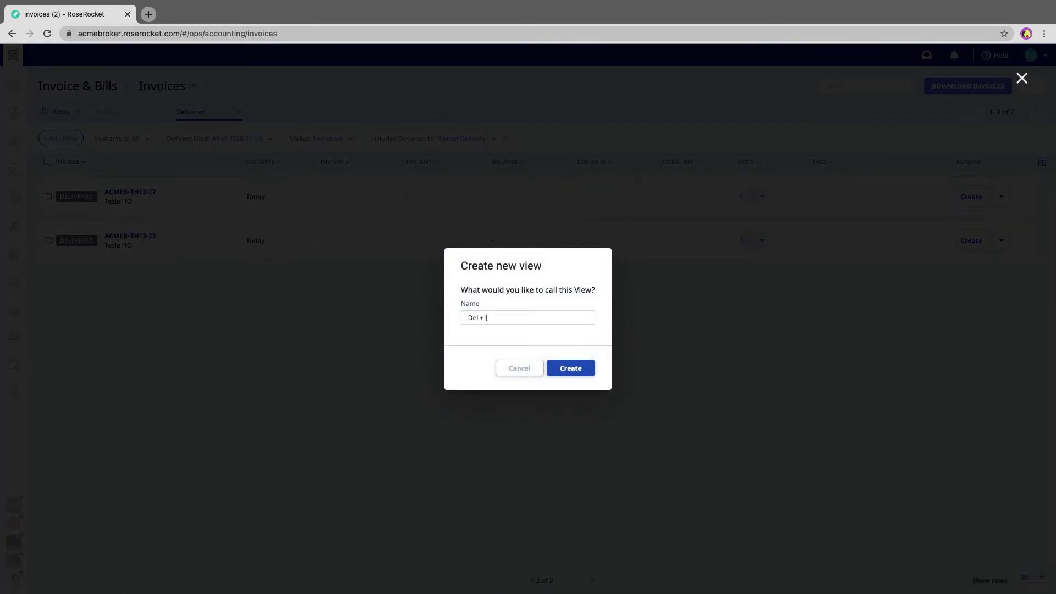
key(BackSpace)
key(BackSpace)
key(BackSpace)
key(BackSpace)
key(BackSpace)
text(+ POD)
click(569, 368)
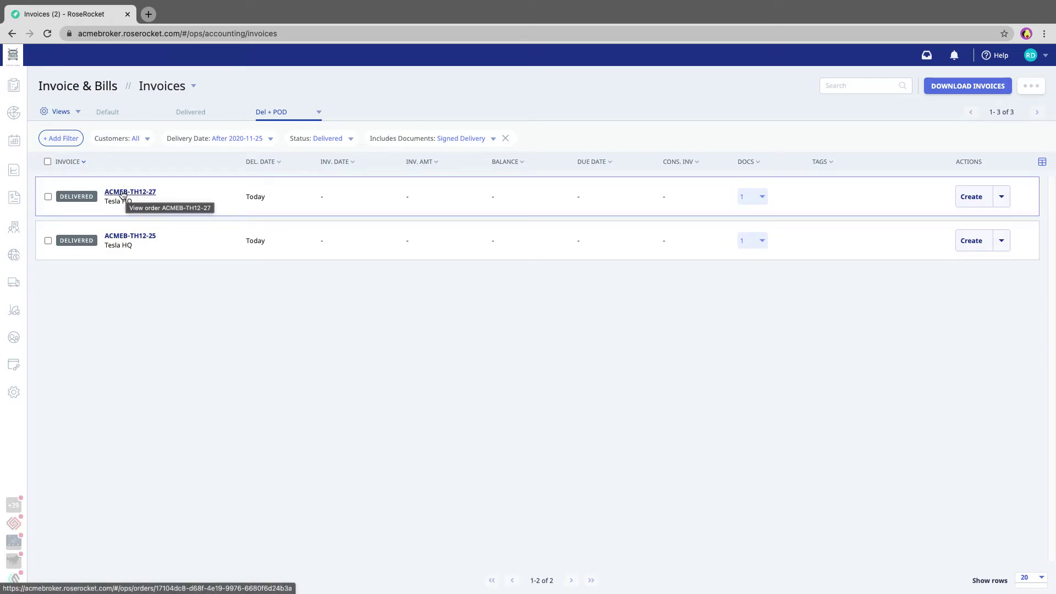
Review order ACMEB-TH12-27 and create its $5,000.00 draft invoice, due in 30 days.
click(123, 192)
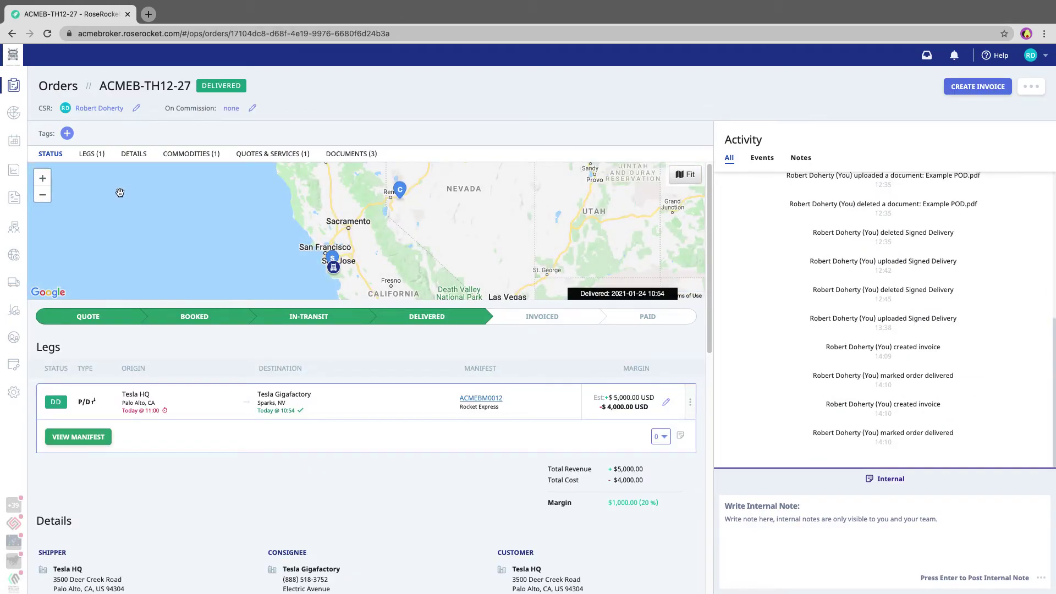
mouse_move(620, 414)
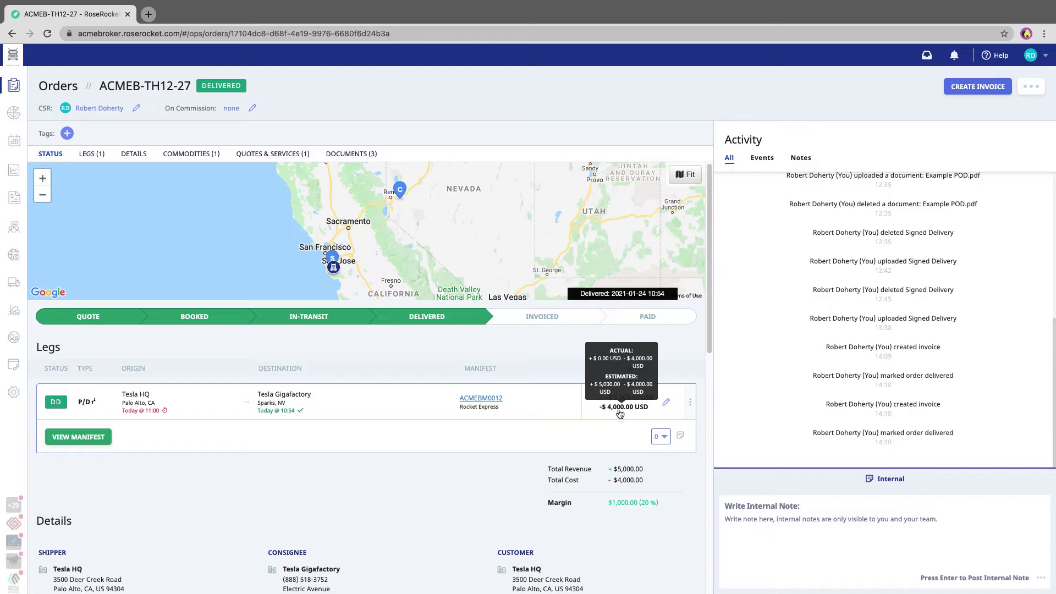
scroll(420, 483, down, 8)
scroll(420, 483, up, 3)
scroll(420, 484, down, 4)
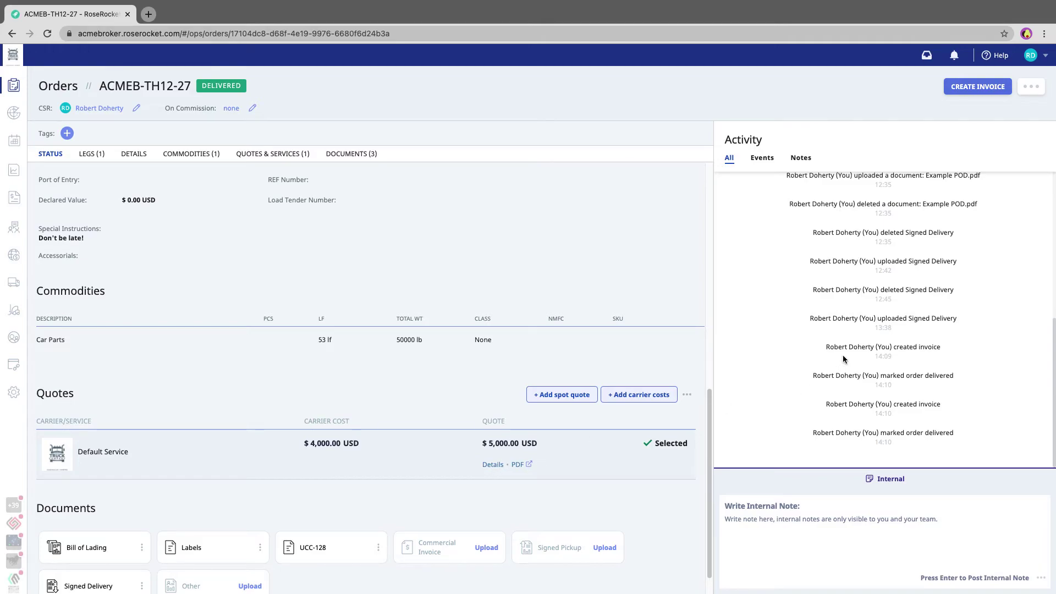
scroll(842, 354, up, 4)
scroll(842, 355, down, 4)
click(820, 535)
scroll(462, 442, up, 10)
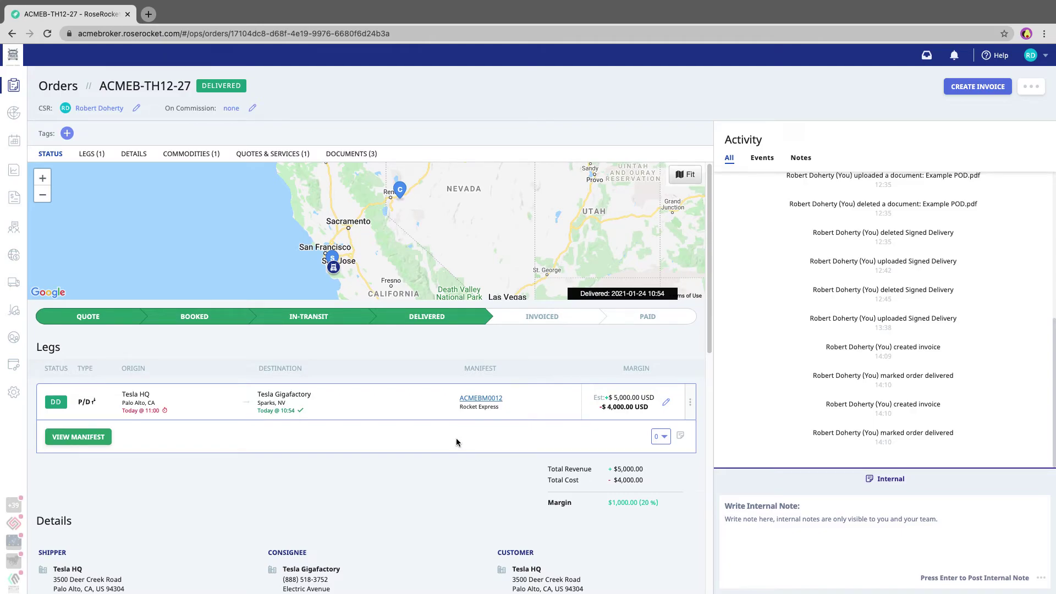
click(977, 87)
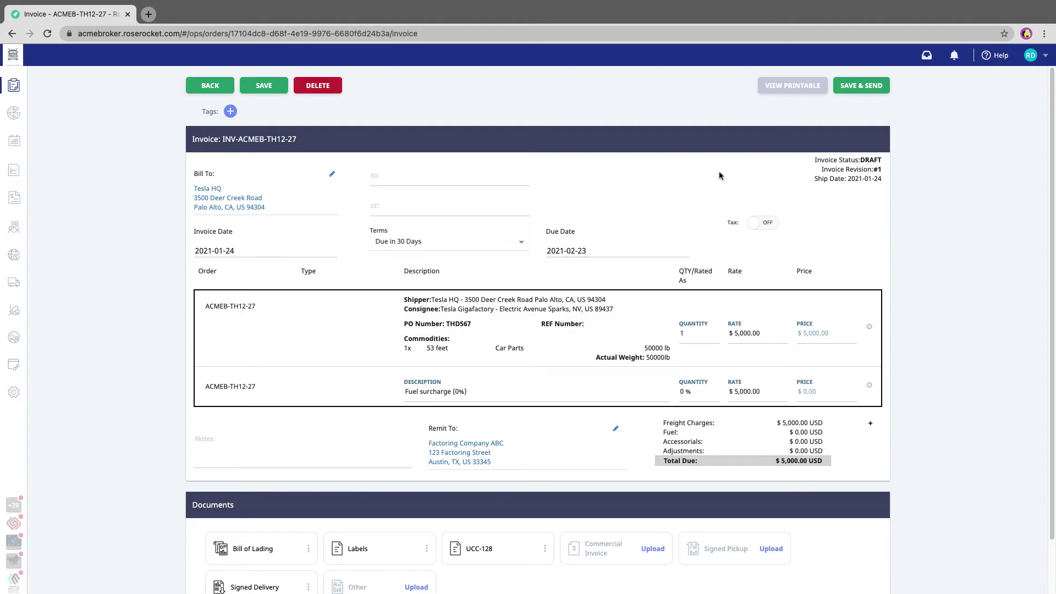
Review draft invoice INV-ACMEB-TH12-27 and save it with Save & Send.
scroll(640, 187, down, 2)
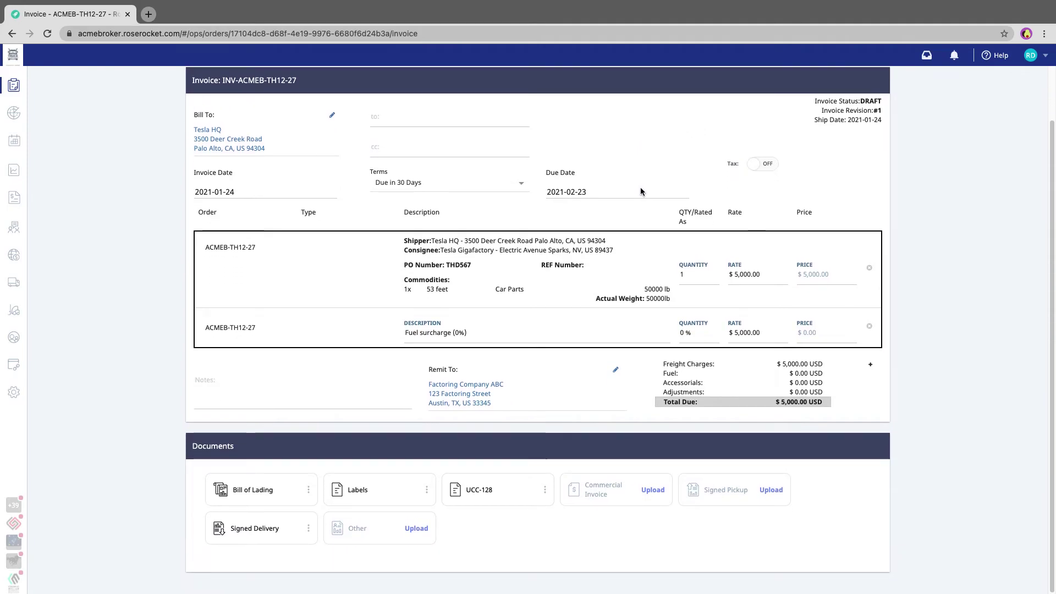
scroll(640, 188, up, 2)
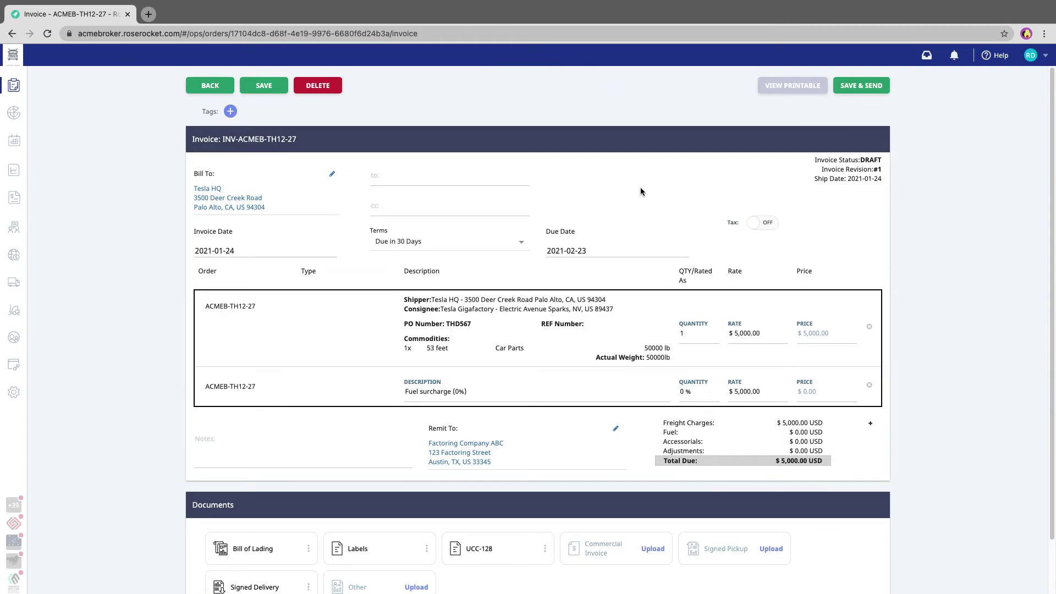
click(863, 86)
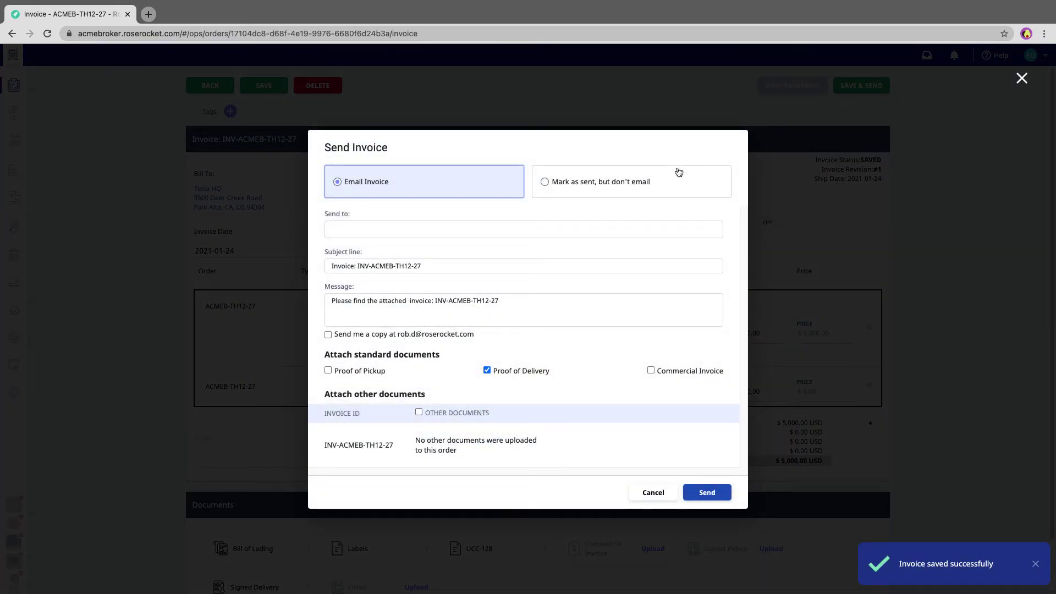
Email the invoice to the recipient's address with Proof of Delivery attached.
click(547, 231)
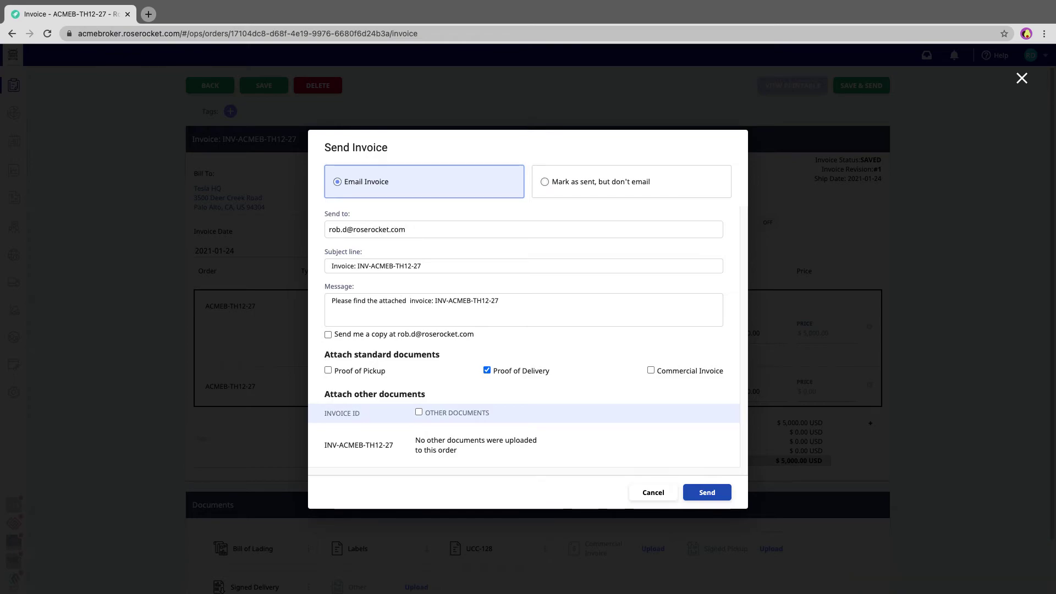
key(Return)
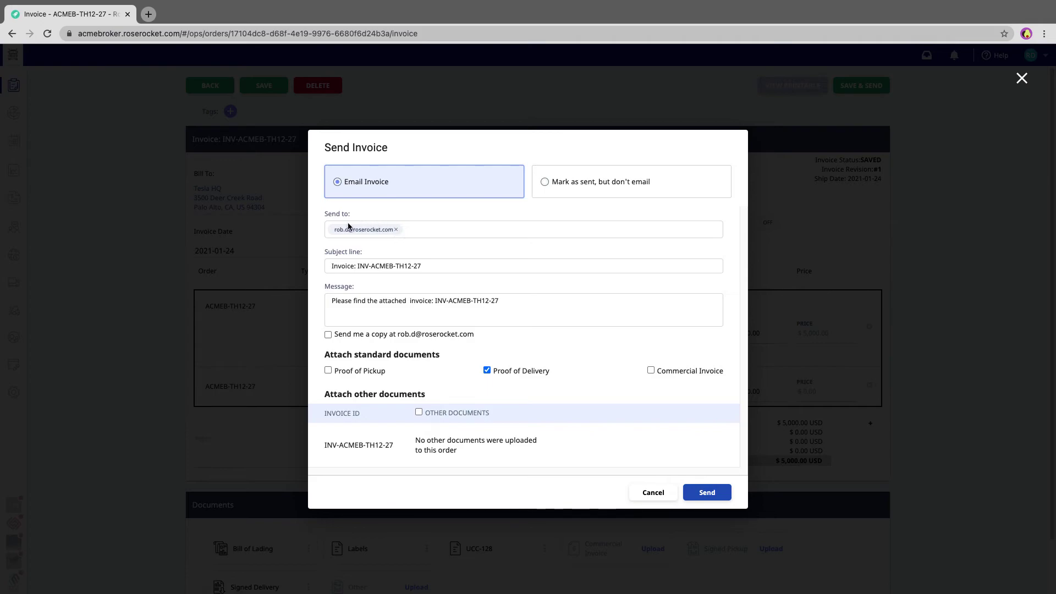
click(406, 231)
click(715, 495)
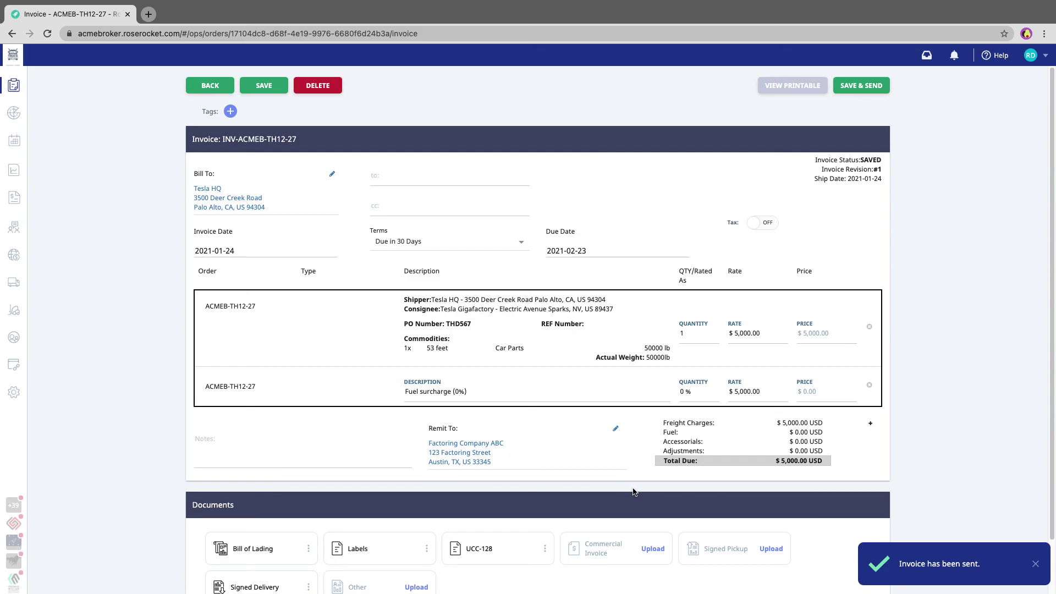
Go back to the order, then return to the Invoices list on the Del + POD view.
click(210, 86)
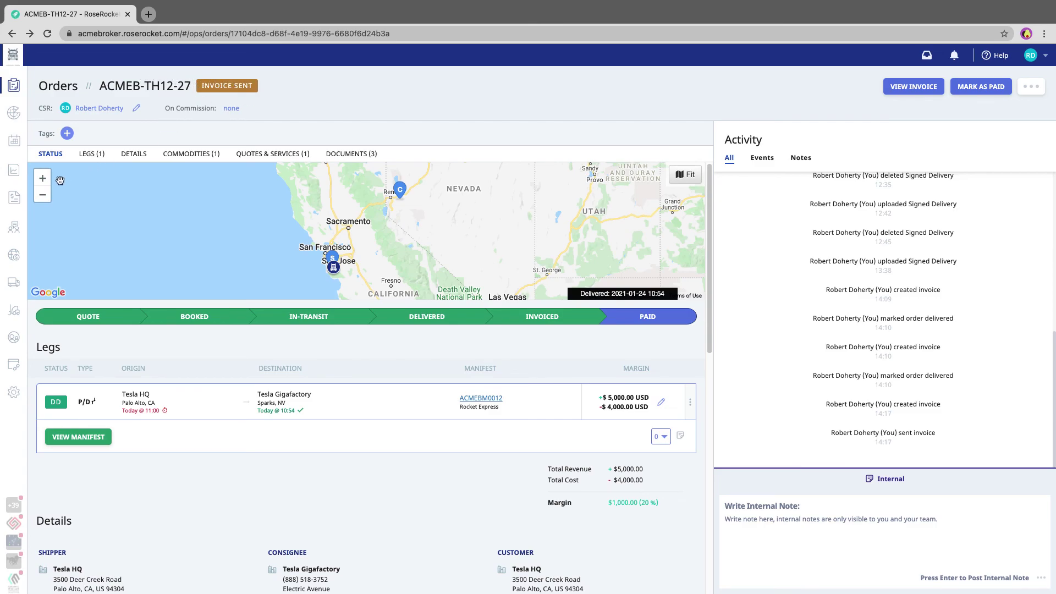
mouse_move(24, 198)
click(50, 231)
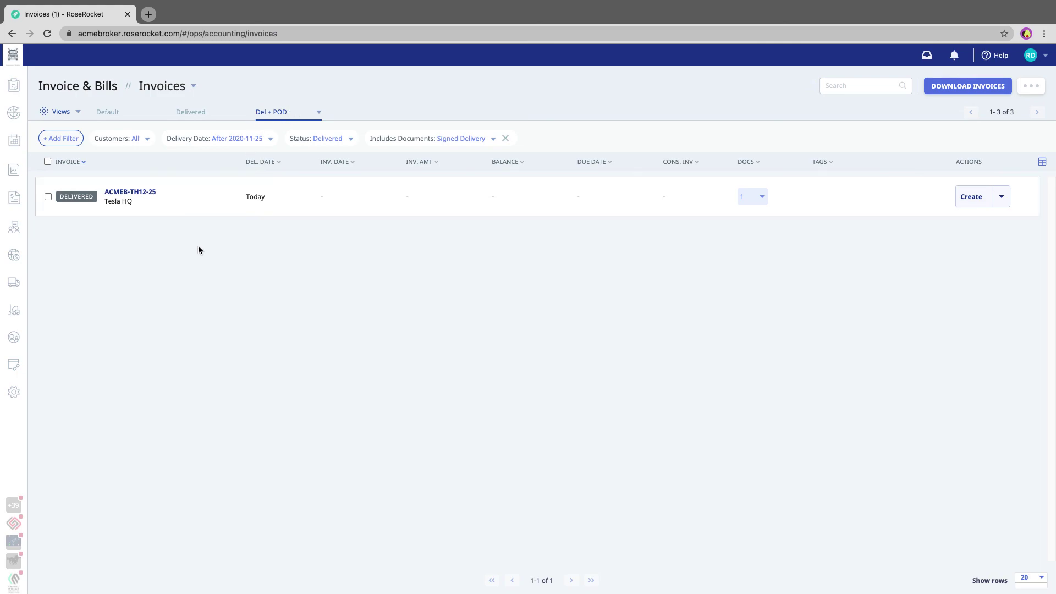
Switch to the Default view, showing INV-ACMEB-TH12-27 marked Sent for $5,000.00.
click(114, 114)
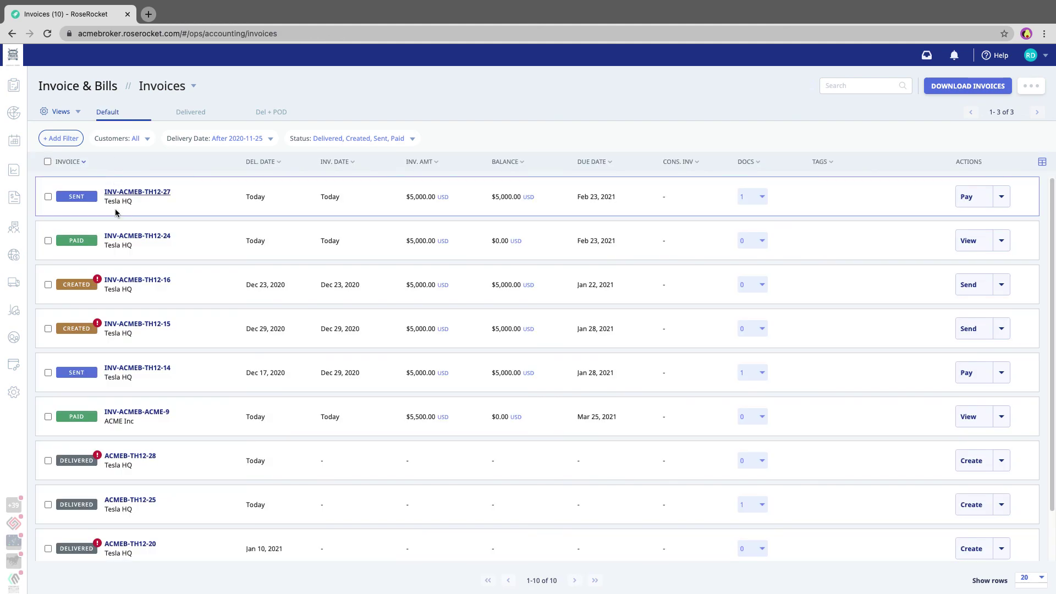